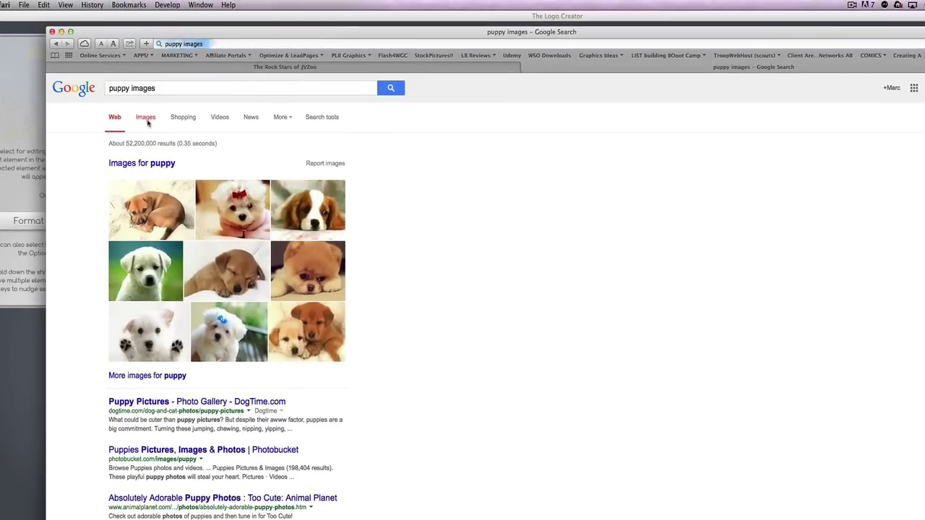
- Open the brown puppy from Google image results at full size and copy the image
{"action": "left_click", "coordinate": [146, 118]}
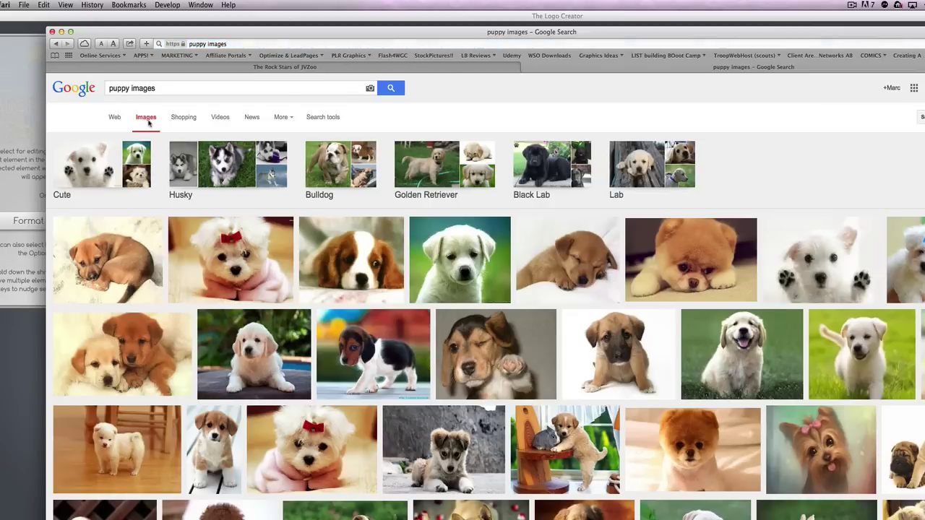
{"action": "left_click", "coordinate": [644, 329]}
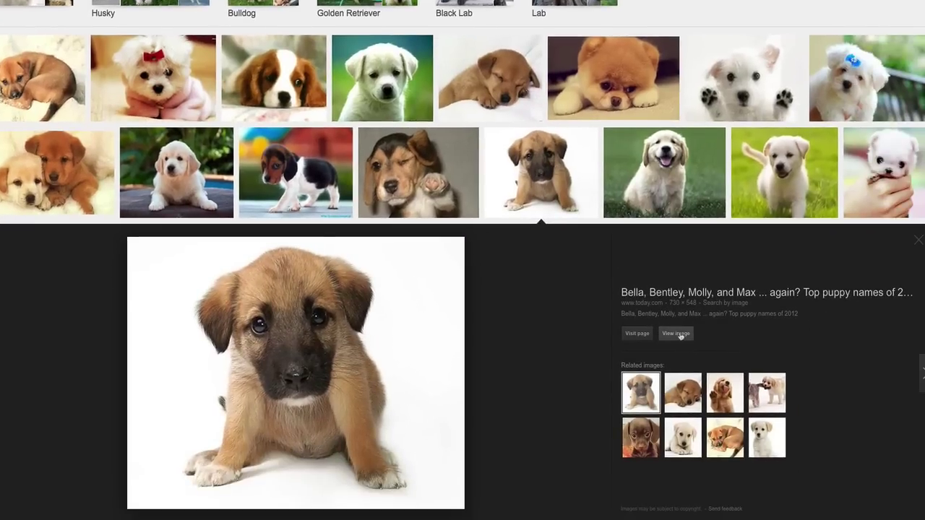
{"action": "left_click", "coordinate": [680, 336]}
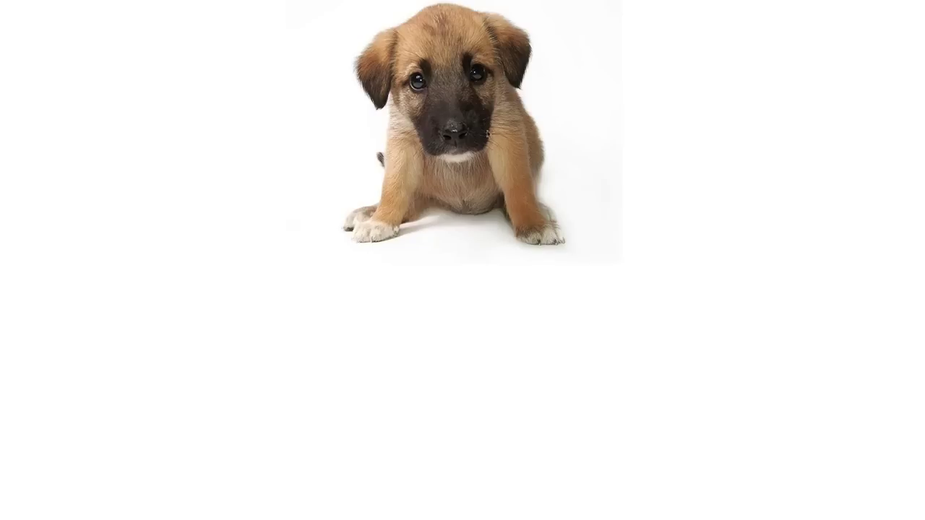
{"action": "right_click", "coordinate": [479, 123]}
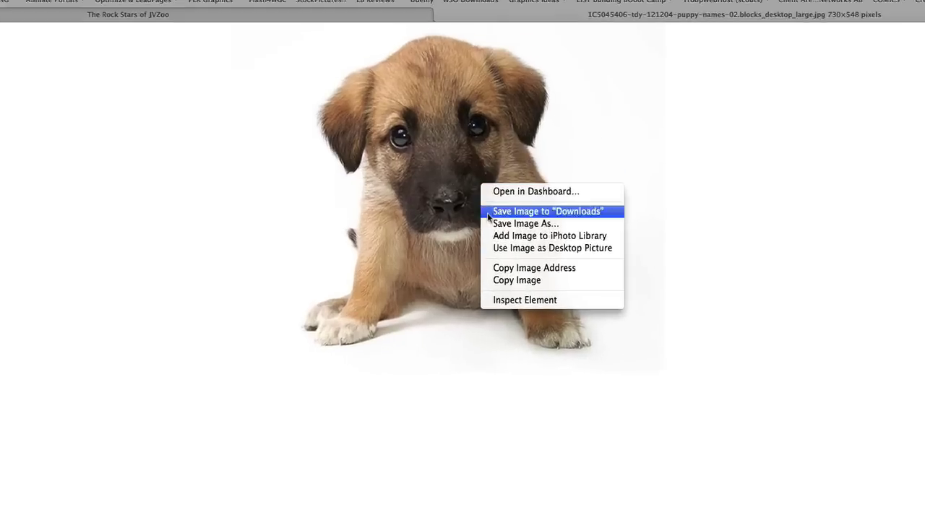
{"action": "left_click", "coordinate": [513, 318]}
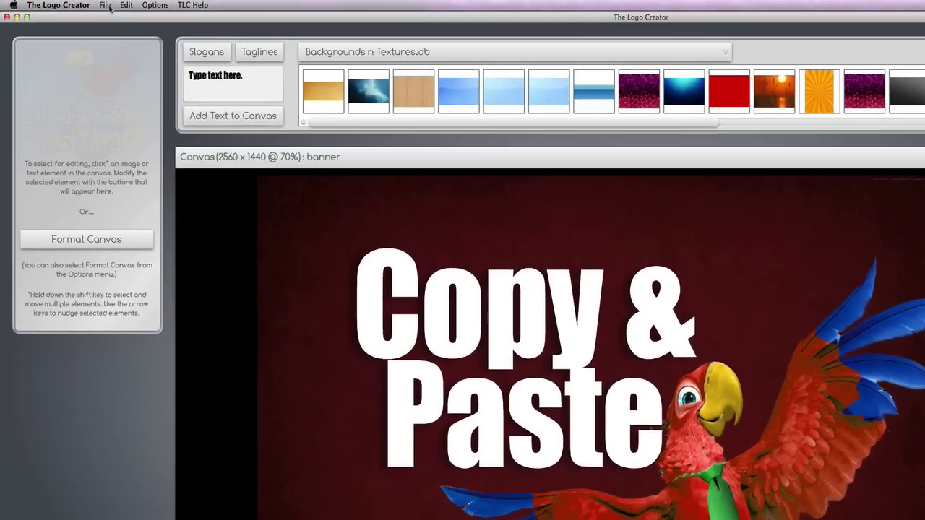
- Paste the copied puppy picture onto the Copy & Paste banner canvas via Edit > Paste Image
{"action": "left_click", "coordinate": [89, 0]}
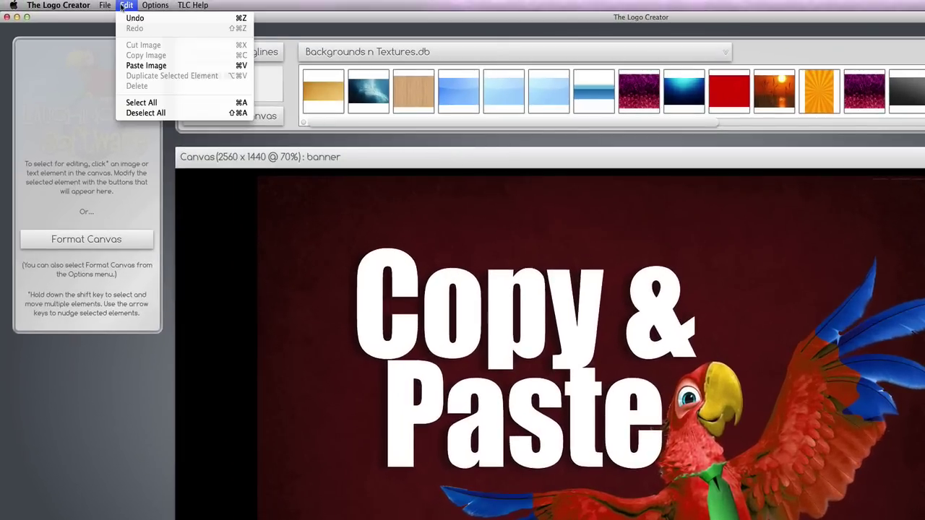
{"action": "left_click", "coordinate": [144, 65]}
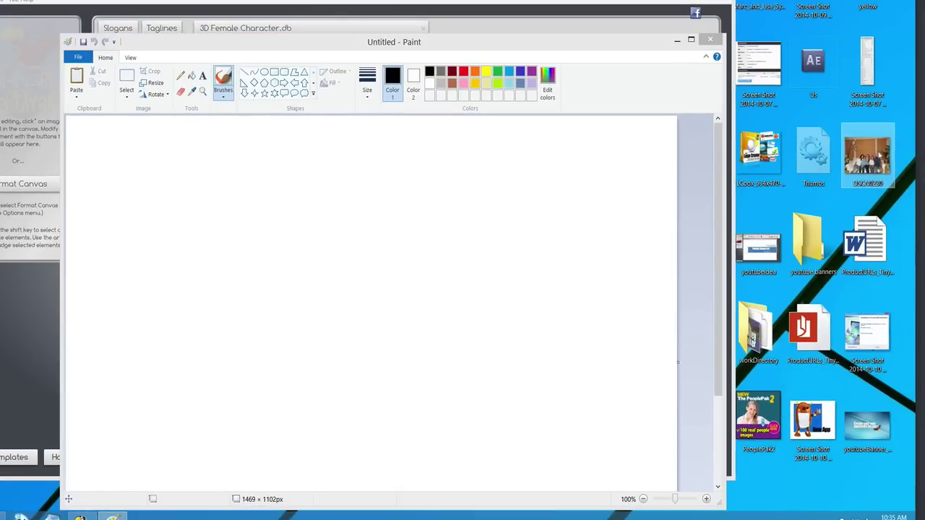
- Open DSCN0230 in Paint and copy a rectangle around the five people on the sofa
{"action": "mouse_move", "coordinate": [867, 156]}
{"action": "left_mouse_down"}
{"action": "mouse_move", "coordinate": [665, 171]}
{"action": "mouse_move", "coordinate": [386, 233]}
{"action": "left_mouse_up"}
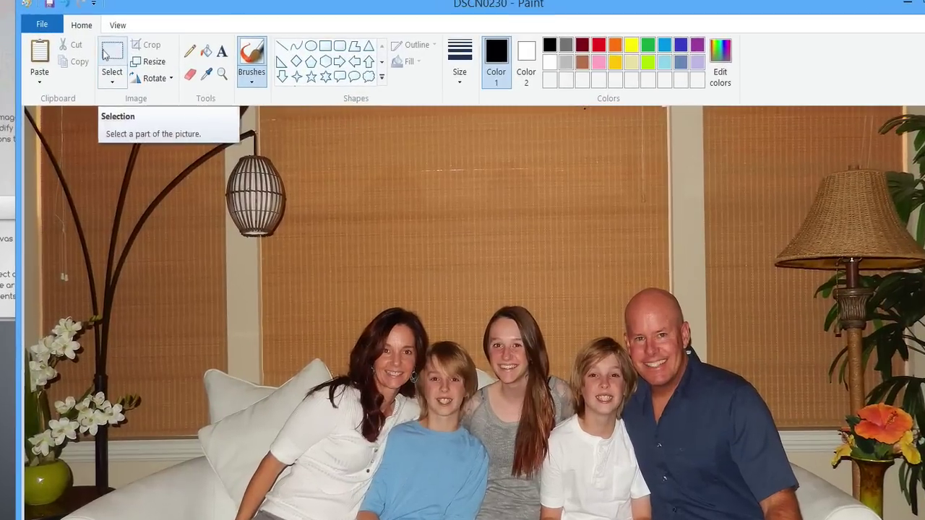
{"action": "left_click", "coordinate": [124, 78]}
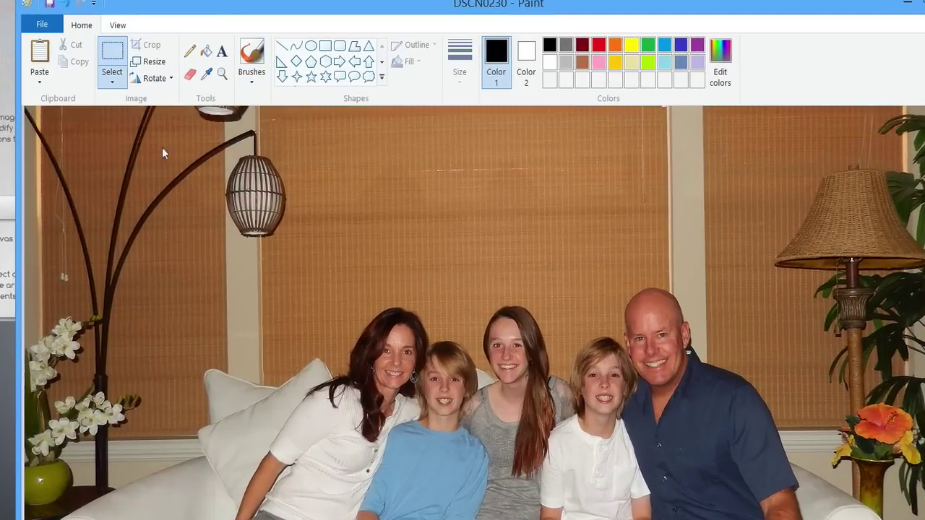
{"action": "left_click_drag", "start_coordinate": [255, 205], "coordinate": [402, 306]}
{"action": "left_click_drag", "start_coordinate": [512, 382], "coordinate": [780, 491]}
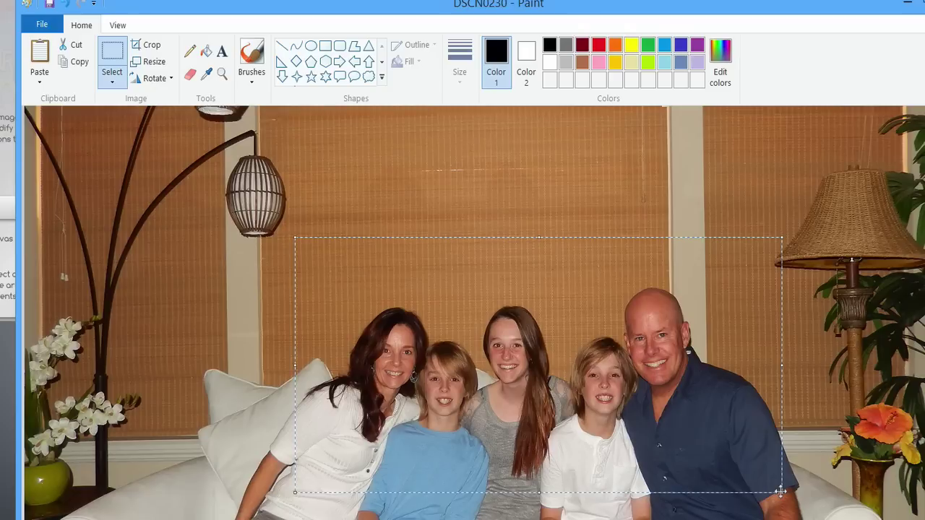
{"action": "left_click", "coordinate": [62, 62]}
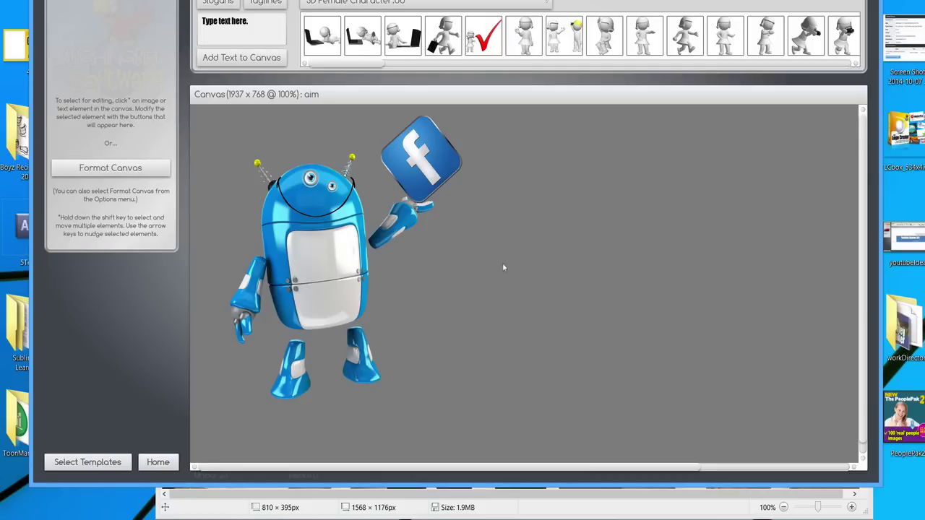
- Paste the family photo onto the robot canvas and move it right and down off the robot
{"action": "left_click", "coordinate": [48, 27]}
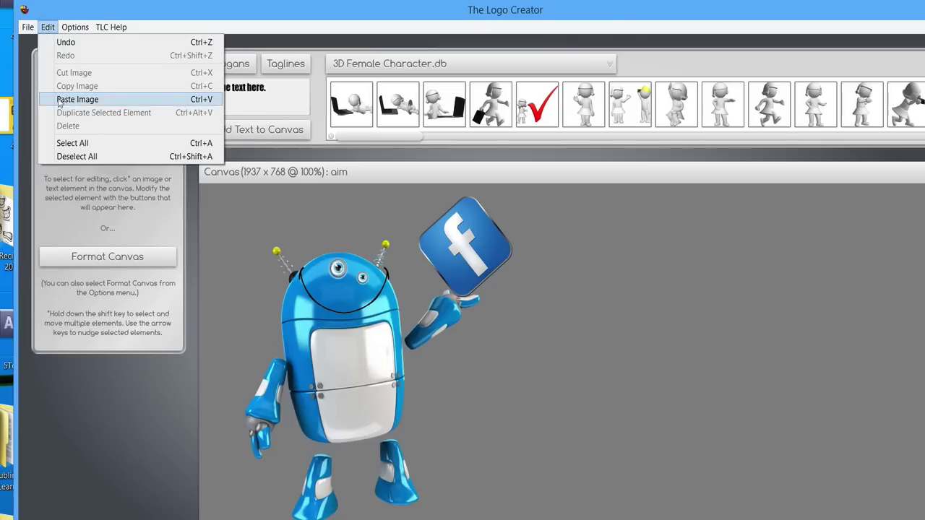
{"action": "left_click", "coordinate": [78, 99]}
{"action": "left_click_drag", "start_coordinate": [342, 279], "coordinate": [521, 301]}
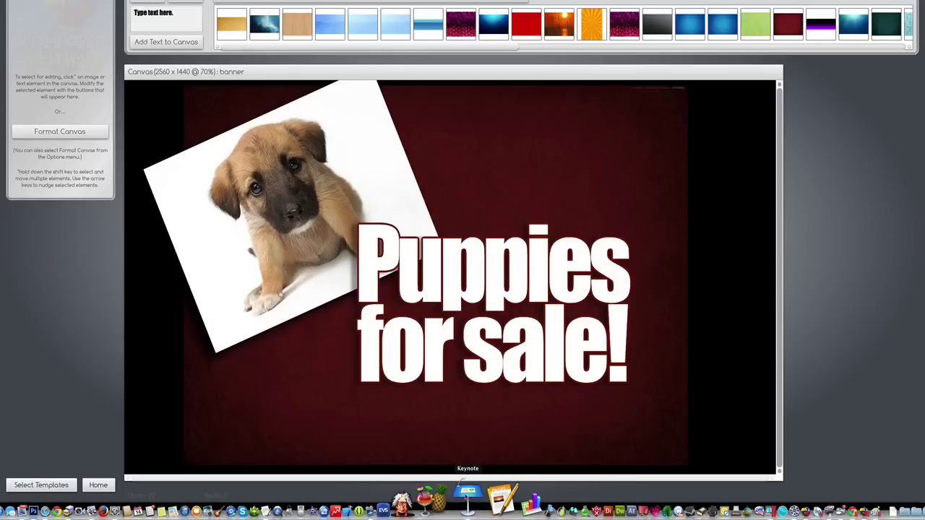
- Create a Slate-theme Keynote presentation and copy its red parrot photo
{"action": "left_click", "coordinate": [467, 493]}
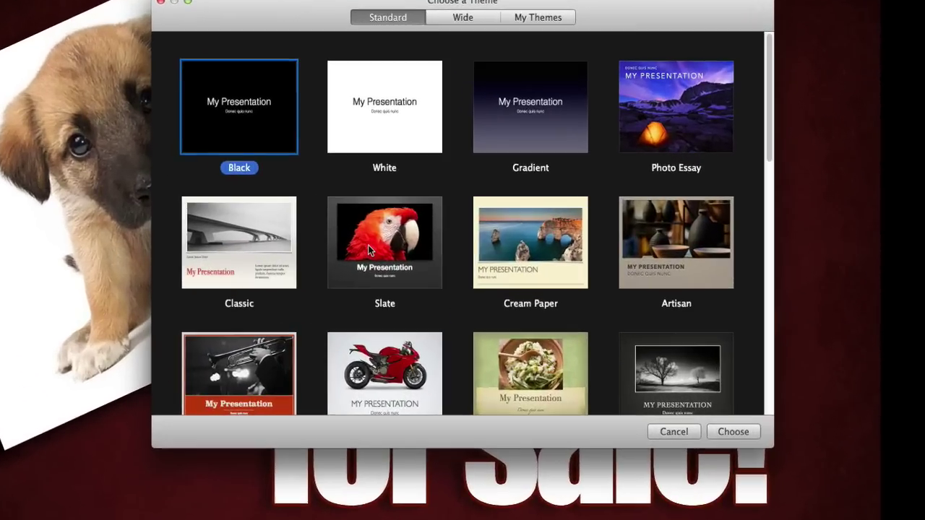
{"action": "left_click", "coordinate": [411, 242]}
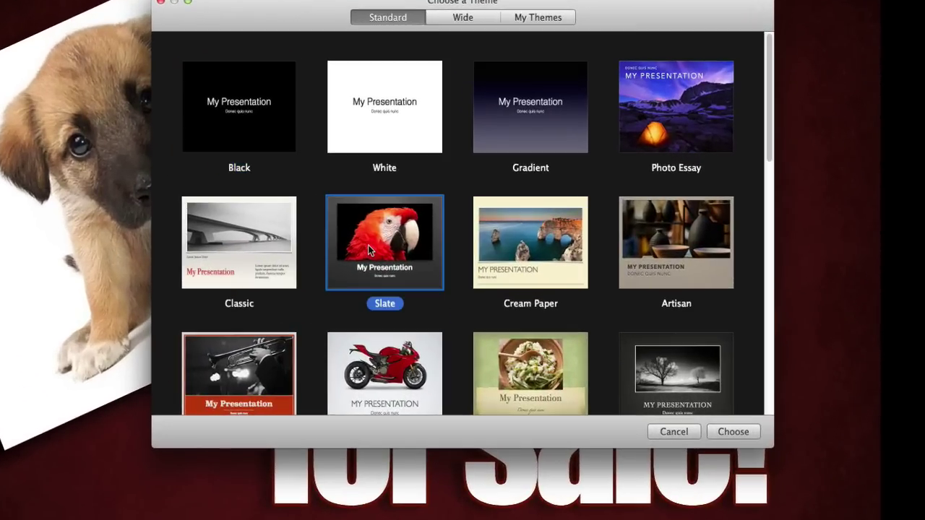
{"action": "left_click", "coordinate": [752, 432]}
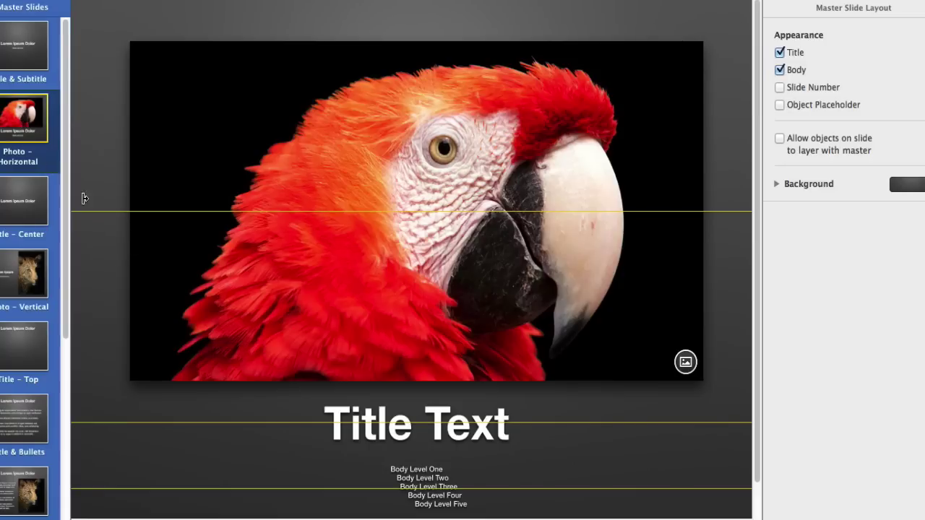
{"action": "right_click", "coordinate": [391, 191]}
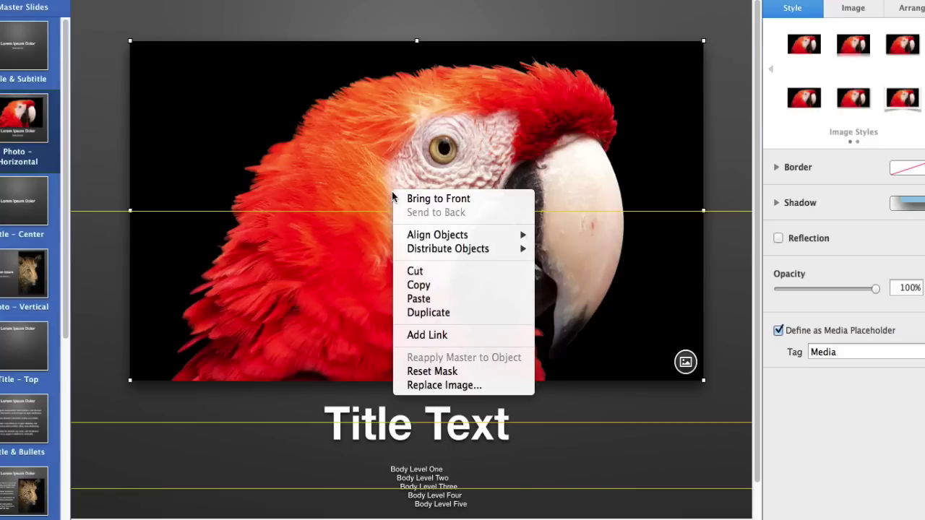
{"action": "left_click", "coordinate": [425, 288]}
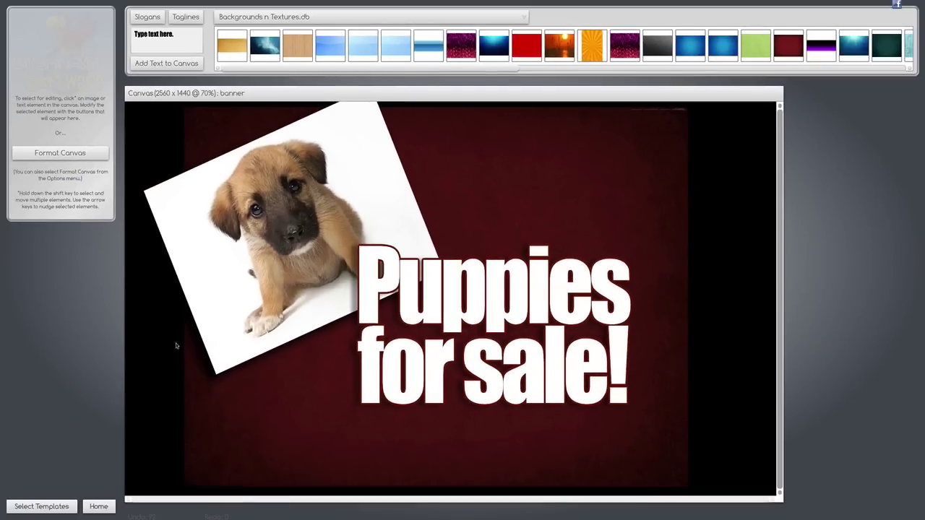
- Paste the red parrot photo onto the banner in place of the puppy
{"action": "left_click", "coordinate": [101, 0]}
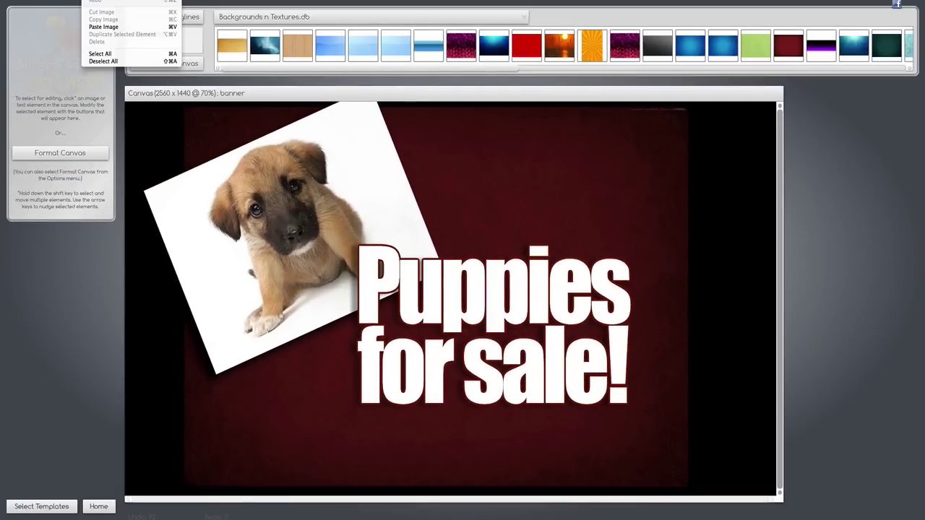
{"action": "left_click", "coordinate": [119, 27]}
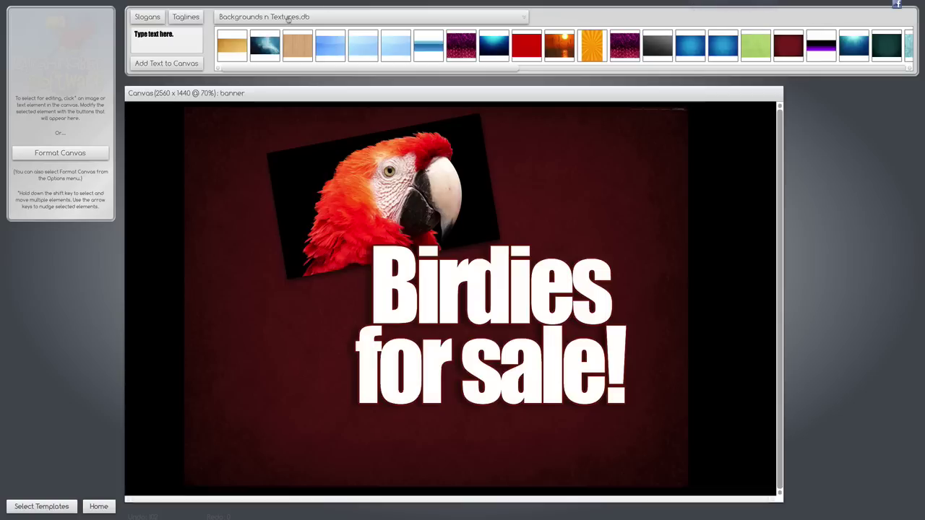
- Place the Mascots2Go_v1 cartoon man left of the Birdies text at 1.46 scale and copy it
{"action": "left_click", "coordinate": [267, 18]}
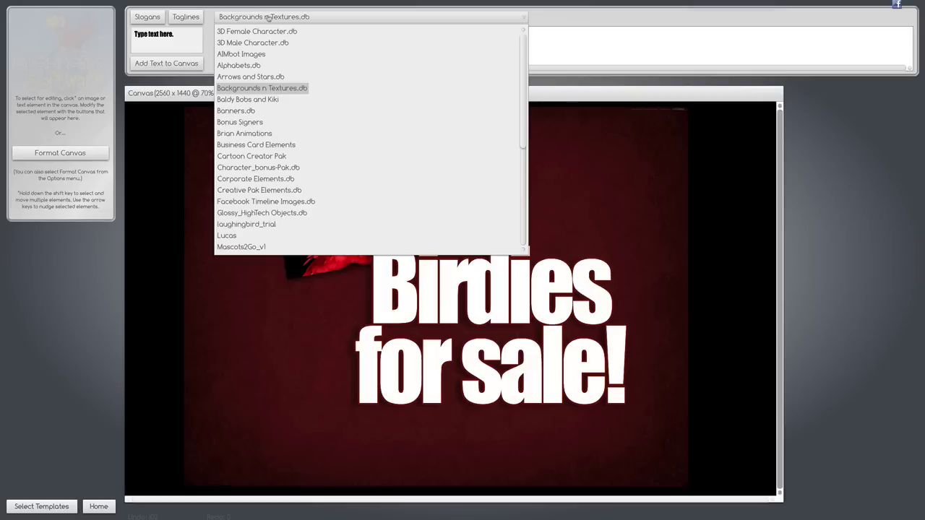
{"action": "left_click", "coordinate": [241, 247]}
{"action": "left_click_drag", "start_coordinate": [500, 49], "coordinate": [314, 343]}
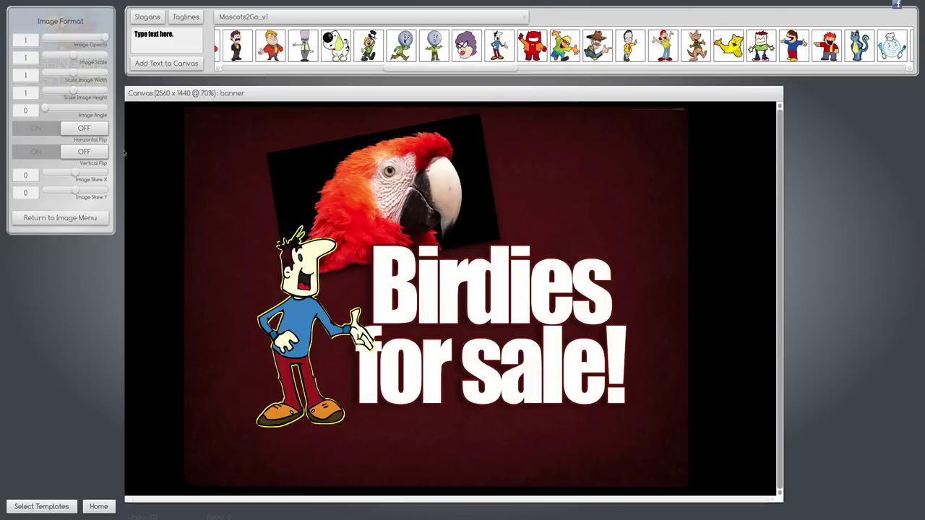
{"action": "left_click_drag", "start_coordinate": [75, 57], "coordinate": [81, 55]}
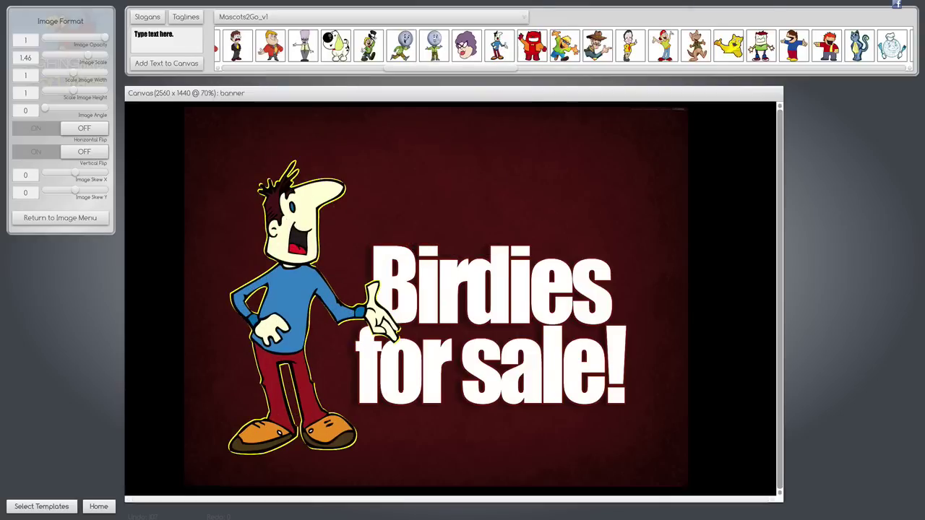
{"action": "left_click", "coordinate": [91, 3]}
{"action": "left_click", "coordinate": [106, 40]}
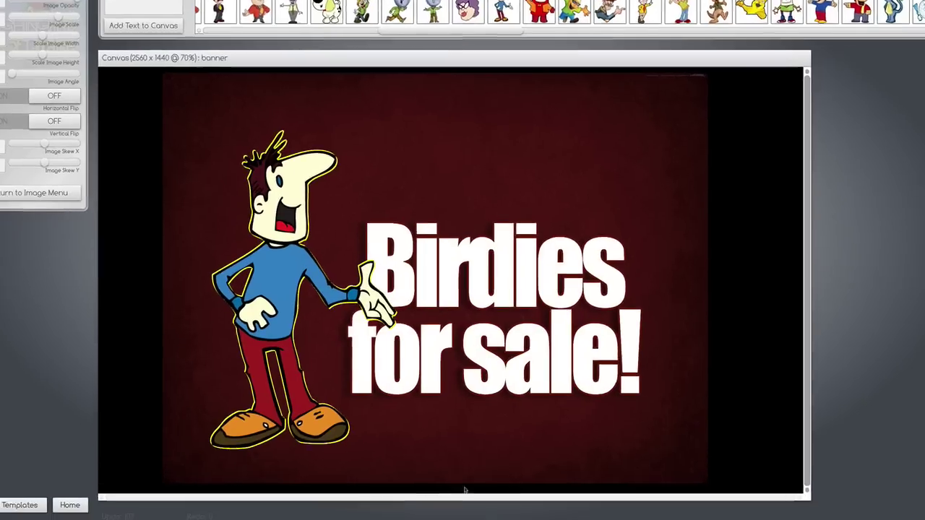
- Replace the parrot on the Photo – Horizontal master with the mascot, placed on the left
{"action": "mouse_move", "coordinate": [470, 514]}
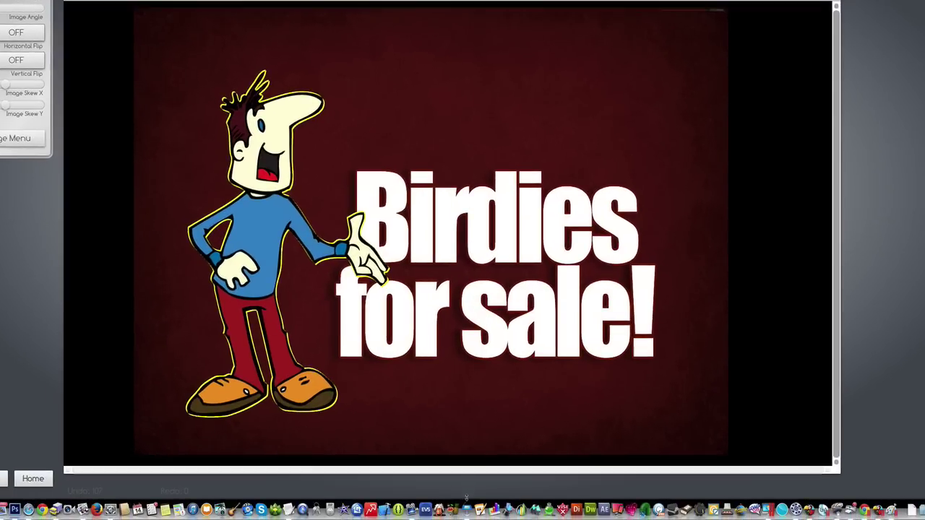
{"action": "left_click", "coordinate": [468, 492]}
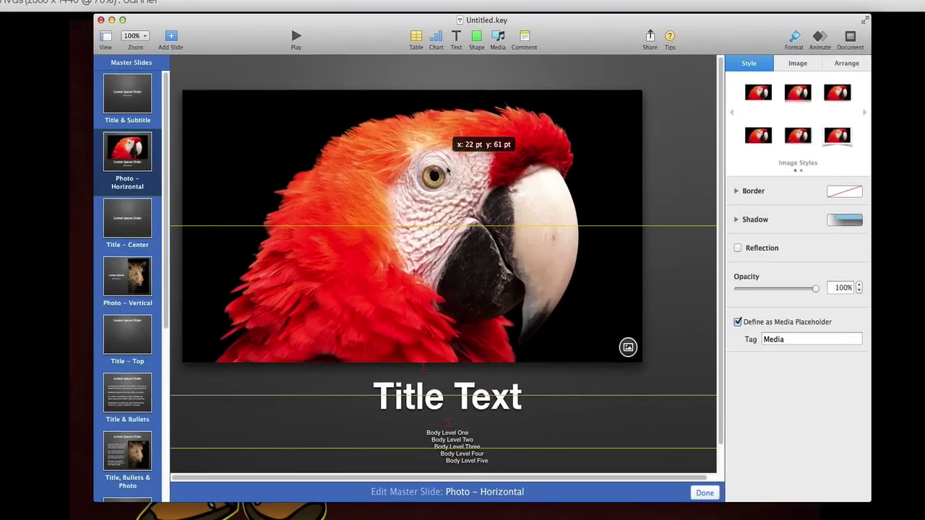
{"action": "left_click_drag", "start_coordinate": [447, 170], "coordinate": [465, 176]}
{"action": "key", "text": "Delete"}
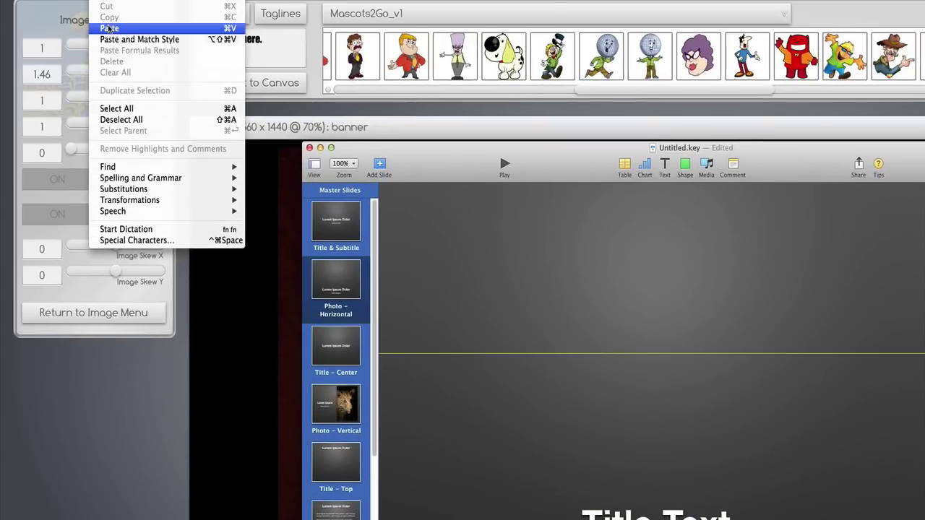
{"action": "left_click", "coordinate": [109, 29]}
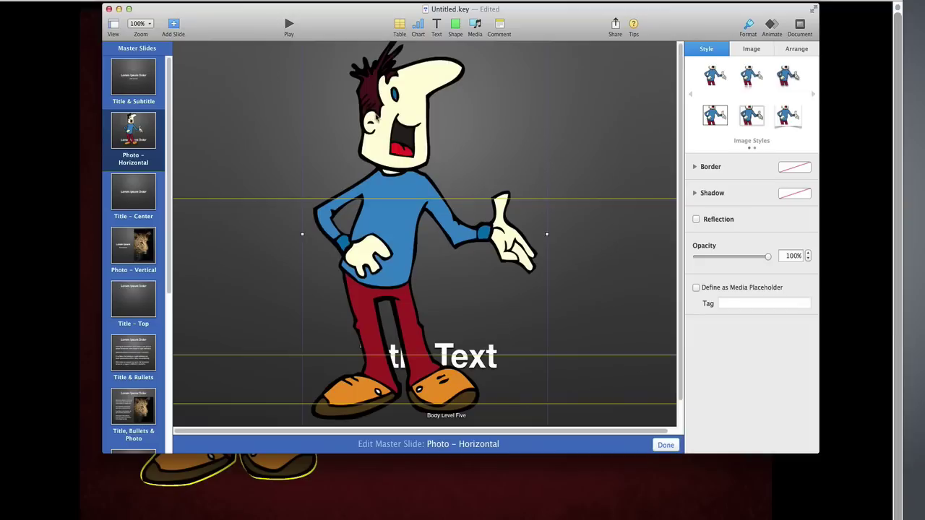
{"action": "left_click_drag", "start_coordinate": [595, 264], "coordinate": [477, 269]}
{"action": "left_click_drag", "start_coordinate": [272, 125], "coordinate": [272, 126]}
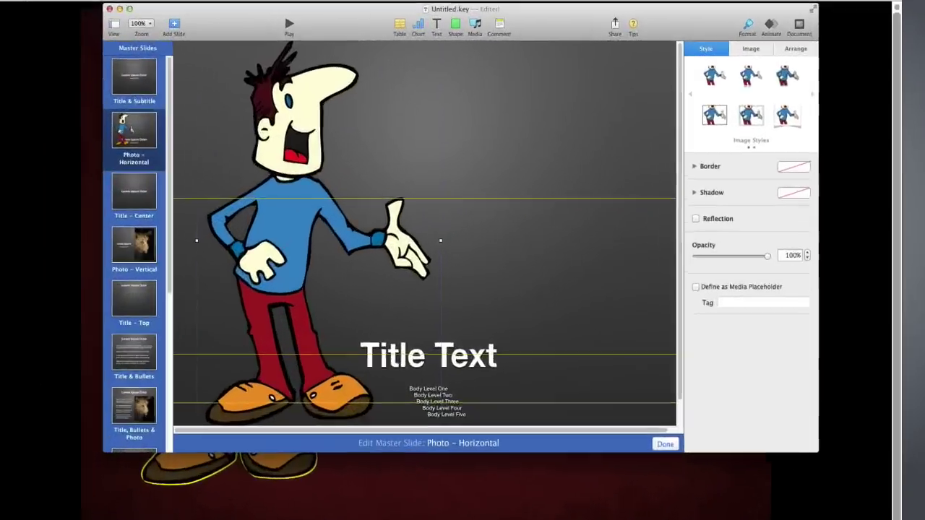
- Paste the mascot onto the Photo – Vertical master and select it together with the leopard
{"action": "left_click", "coordinate": [134, 246]}
{"action": "key", "text": "cmd+v"}
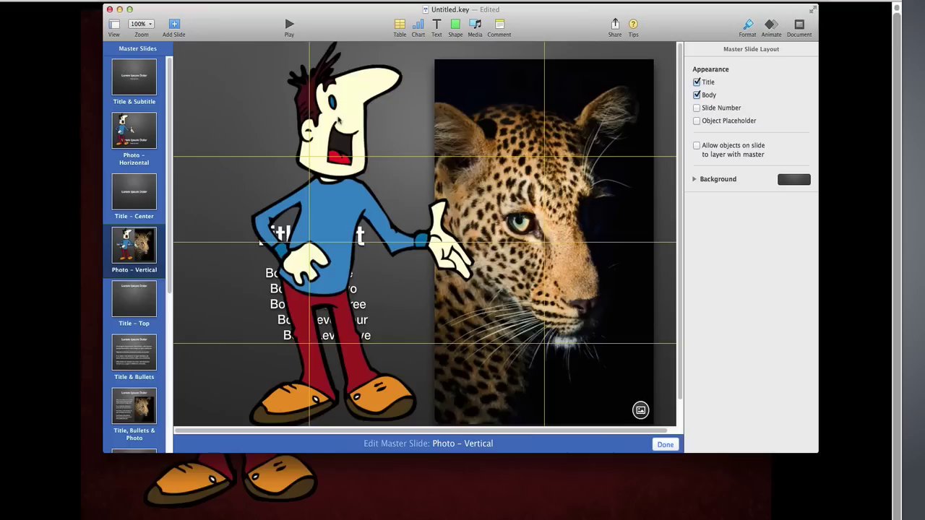
{"action": "left_click", "coordinate": [337, 123]}
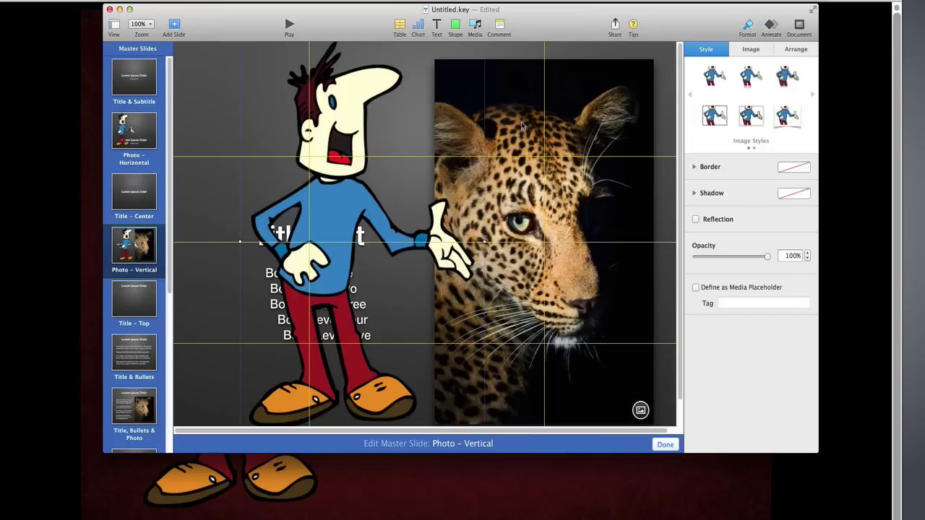
{"action": "left_click", "coordinate": [569, 128], "text": "shift"}
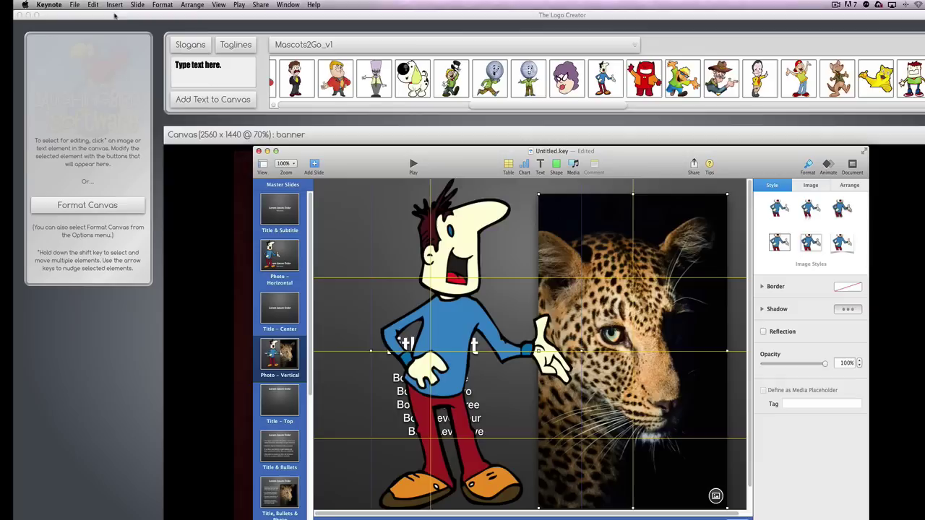
{"action": "left_click", "coordinate": [93, 4]}
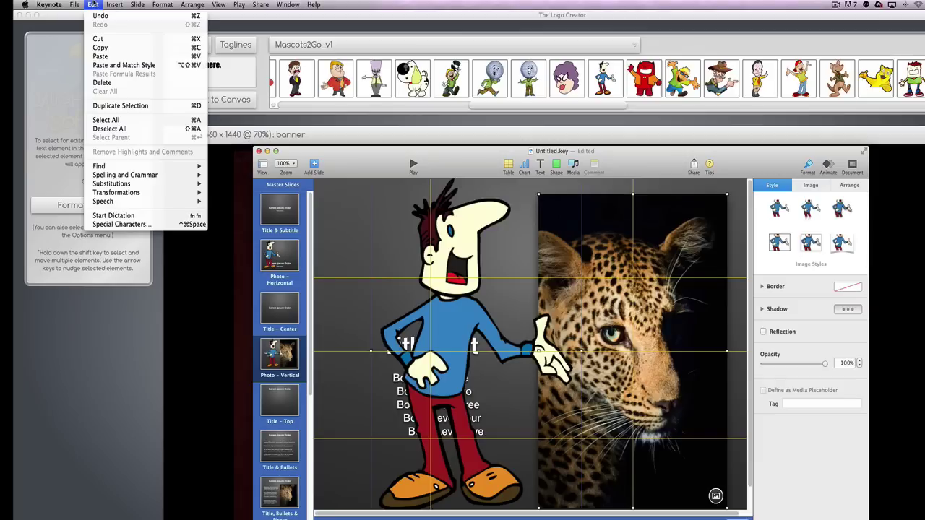
- Copy the mascot and leopard, paste them onto the Birdies banner, and move them over the text
{"action": "left_click", "coordinate": [104, 48]}
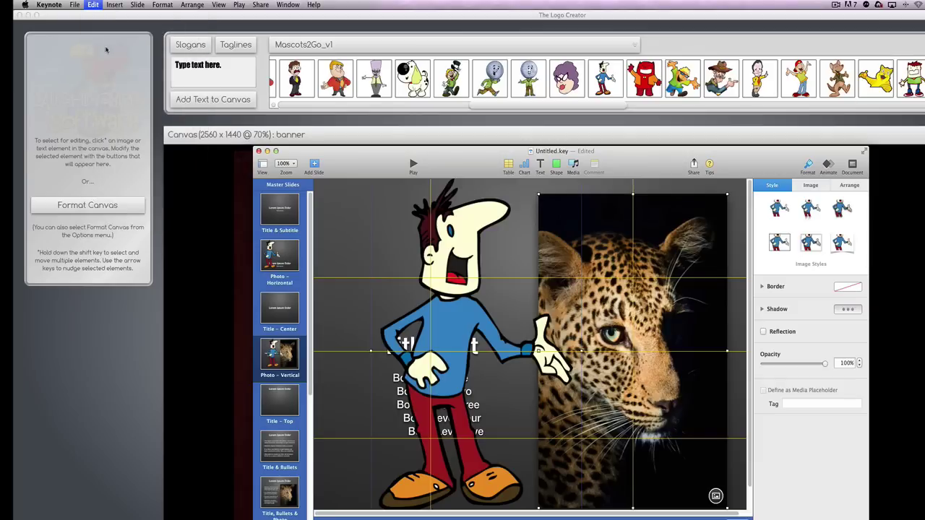
{"action": "left_click", "coordinate": [219, 238]}
{"action": "left_click", "coordinate": [117, 5]}
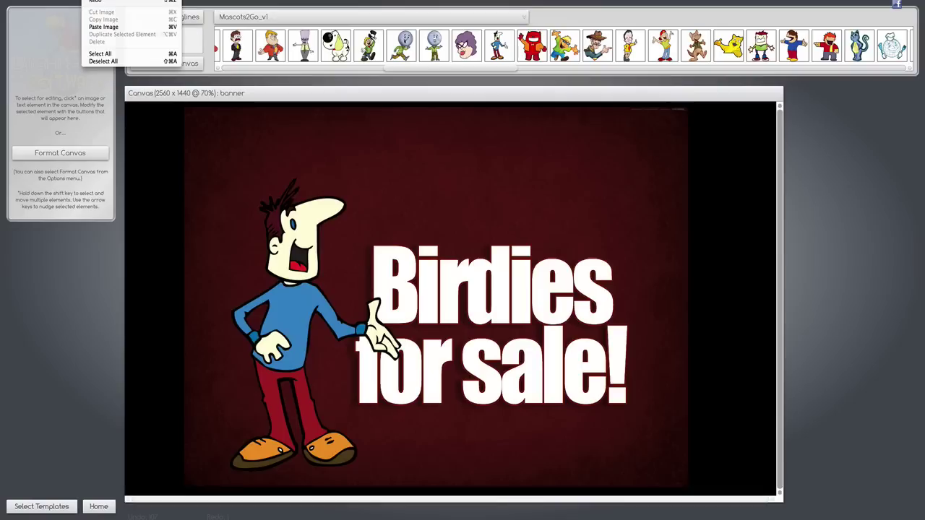
{"action": "left_click", "coordinate": [90, 27]}
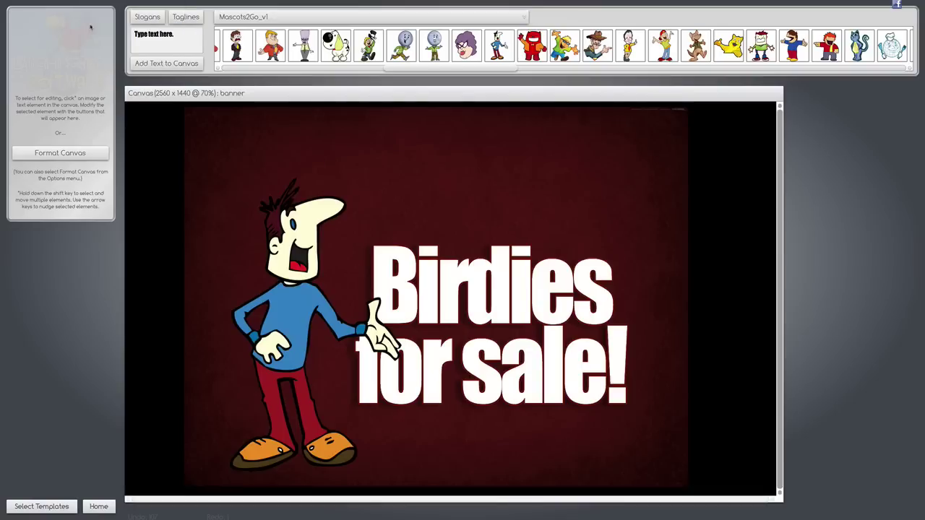
{"action": "left_click_drag", "start_coordinate": [282, 209], "coordinate": [589, 236]}
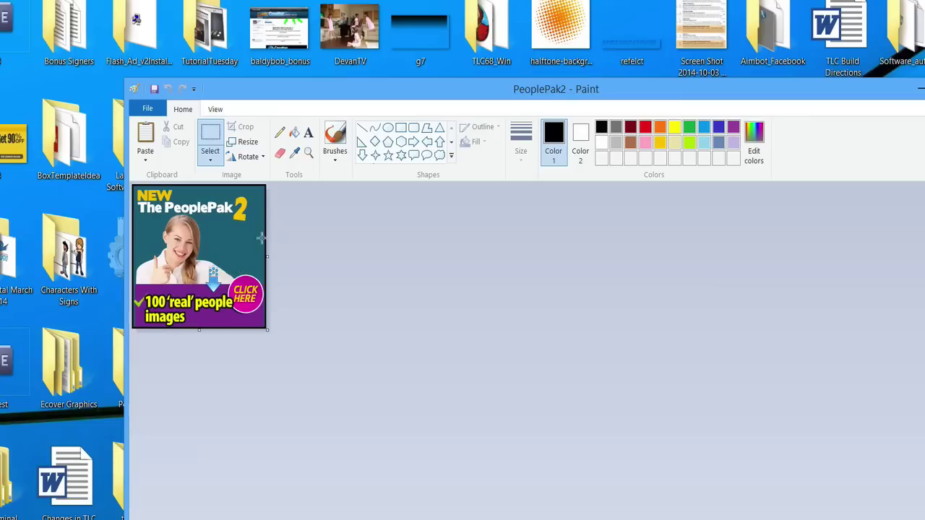
- Brush black eyebrow strokes on the woman's forehead, then select and copy the whole advert
{"action": "left_click", "coordinate": [335, 139]}
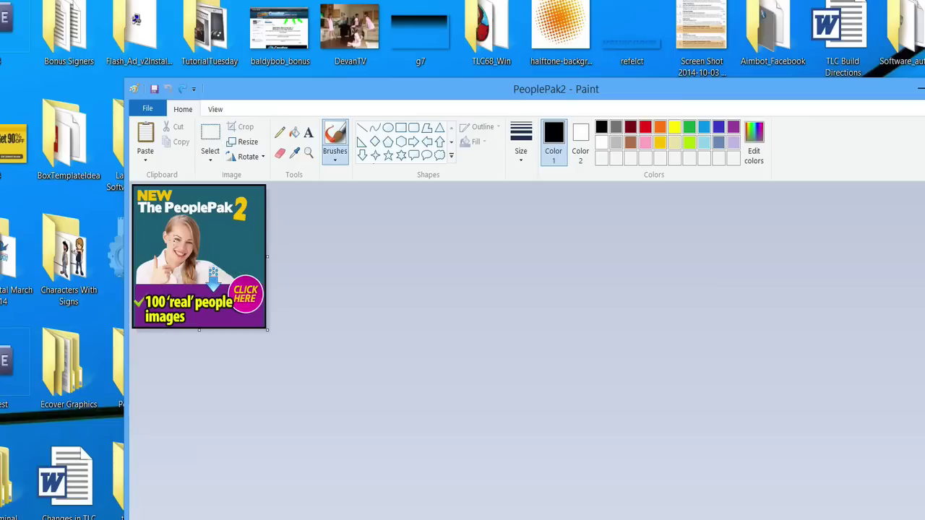
{"action": "left_click_drag", "start_coordinate": [173, 238], "coordinate": [195, 238]}
{"action": "key", "text": "ctrl+a"}
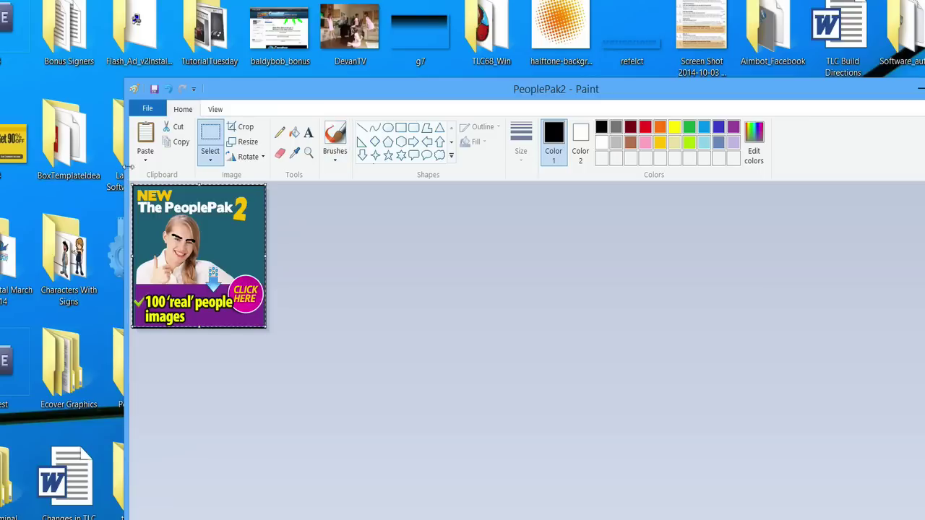
{"action": "left_click", "coordinate": [173, 143]}
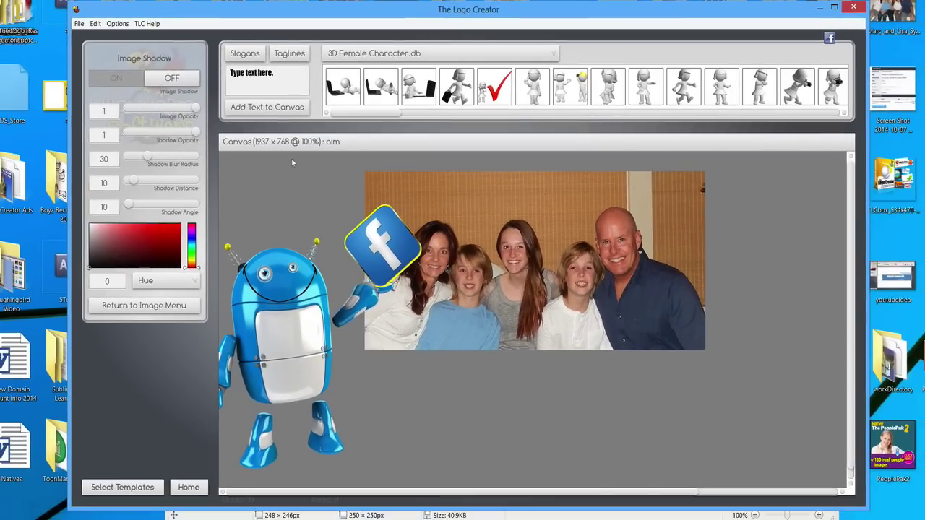
- Paste the edited PeoplePak2 advert onto the robot-and-family aim canvas, landing at top left
{"action": "key", "text": "ctrl+v"}
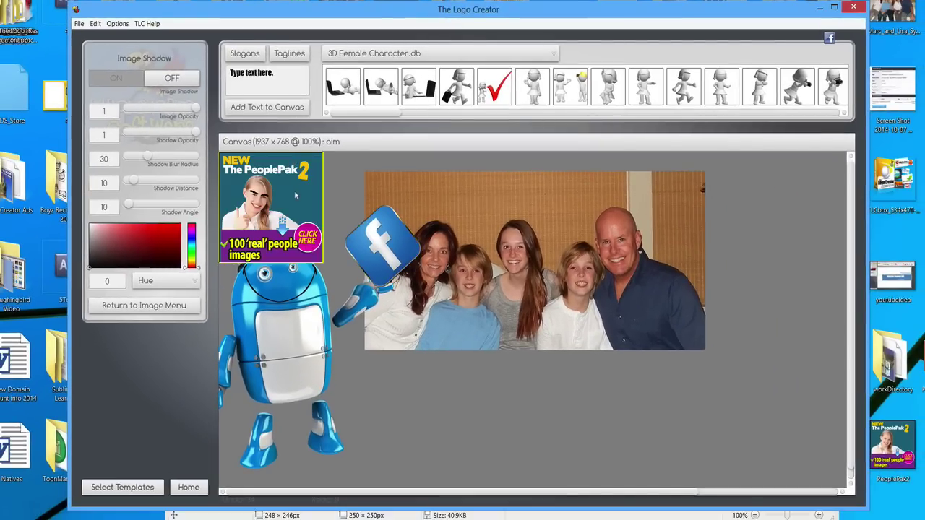